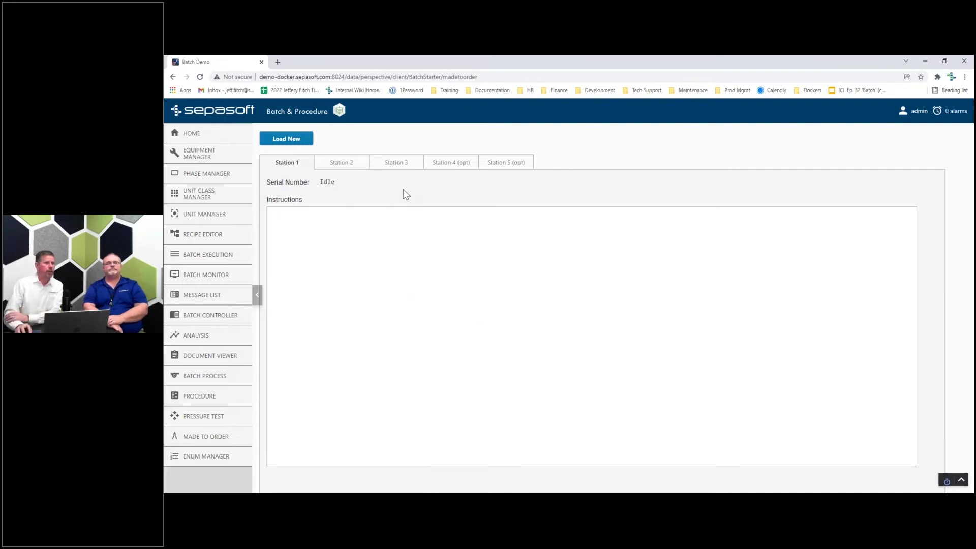
# - Load a new made-to-order serial number and review the Station 2 and Station 3 tabs
pyautogui.click(293, 142)
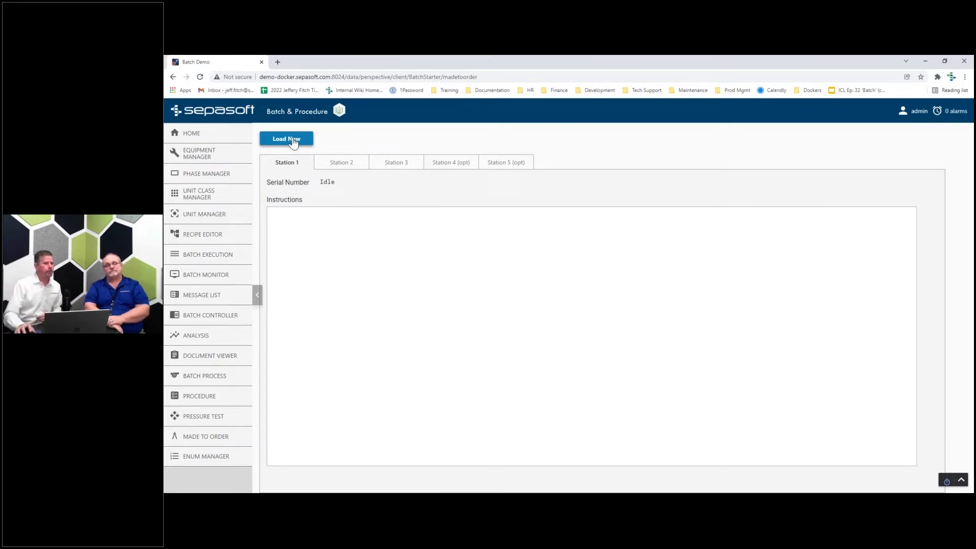
pyautogui.click(286, 138)
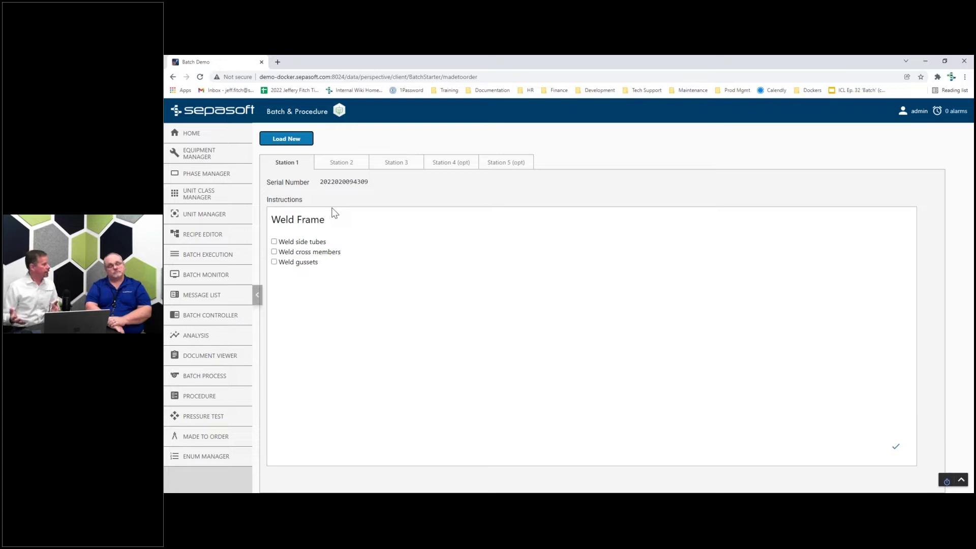
pyautogui.click(340, 163)
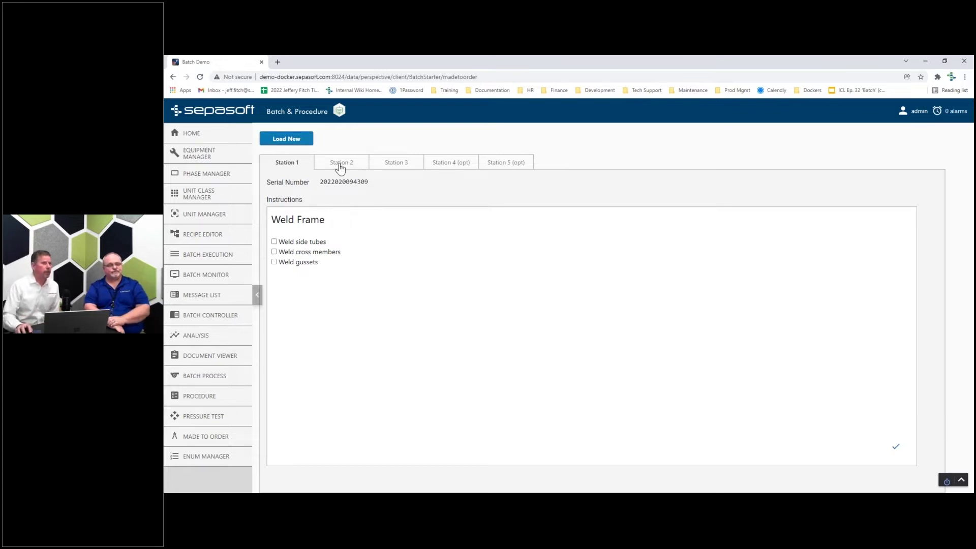
pyautogui.click(397, 163)
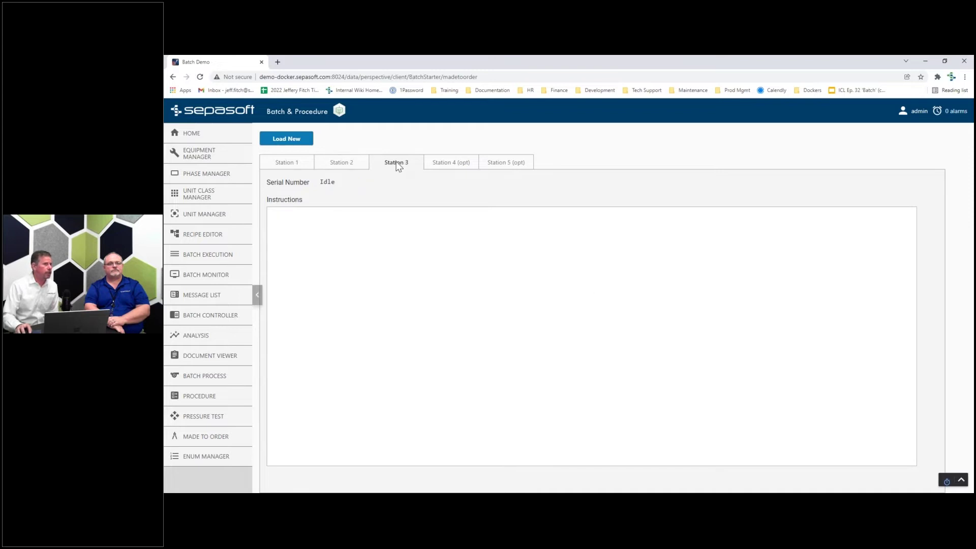
pyautogui.click(283, 163)
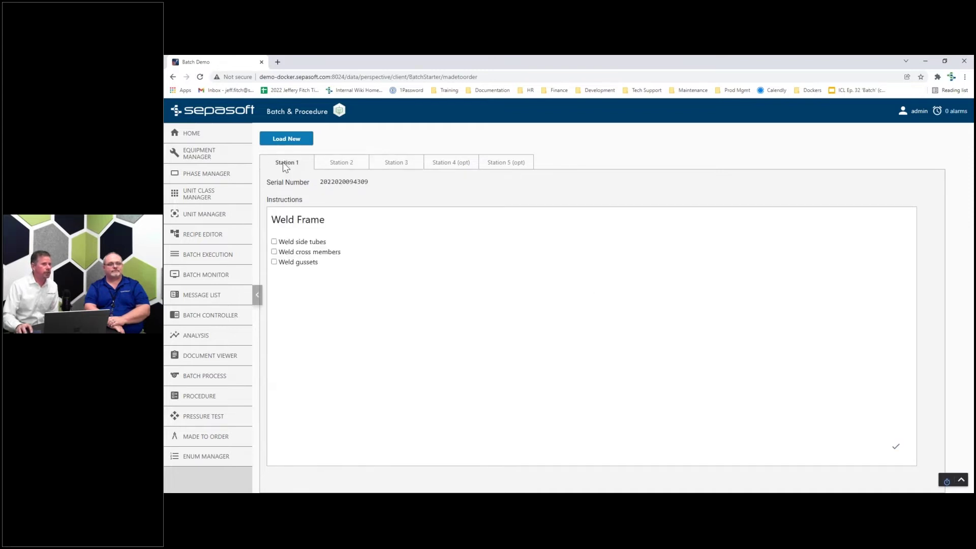
# - Tick side tubes, cross members and gussets on Station 1's Weld Frame checklist and complete it
pyautogui.click(274, 241)
pyautogui.click(274, 251)
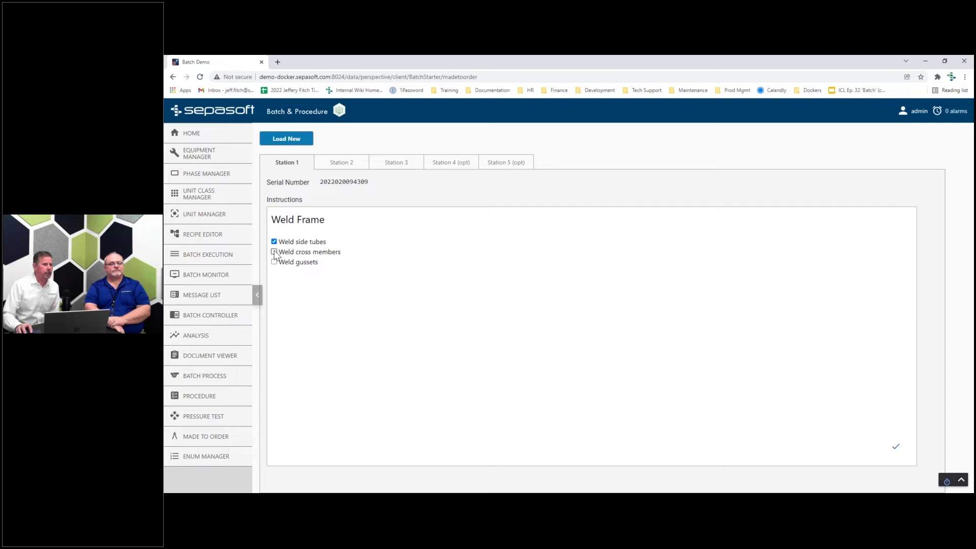
pyautogui.click(274, 262)
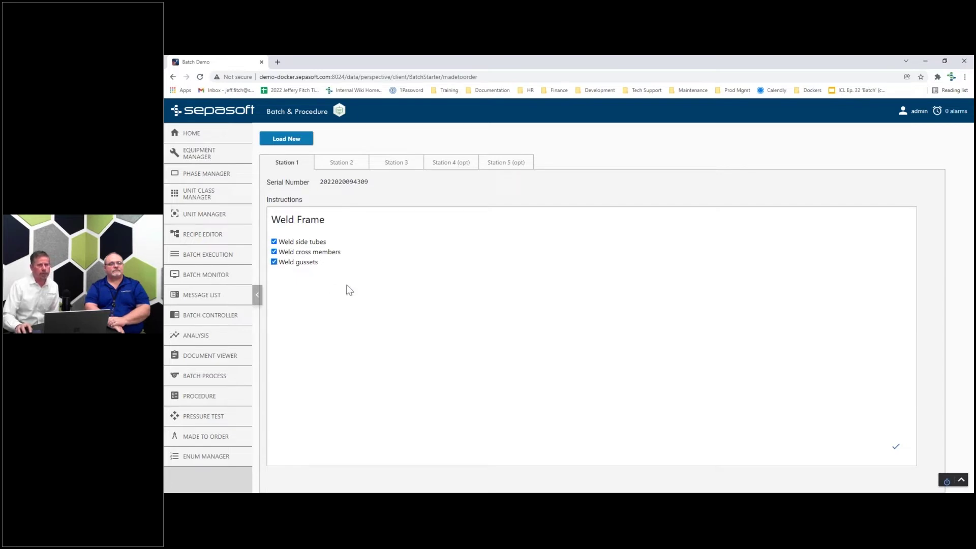
pyautogui.click(895, 446)
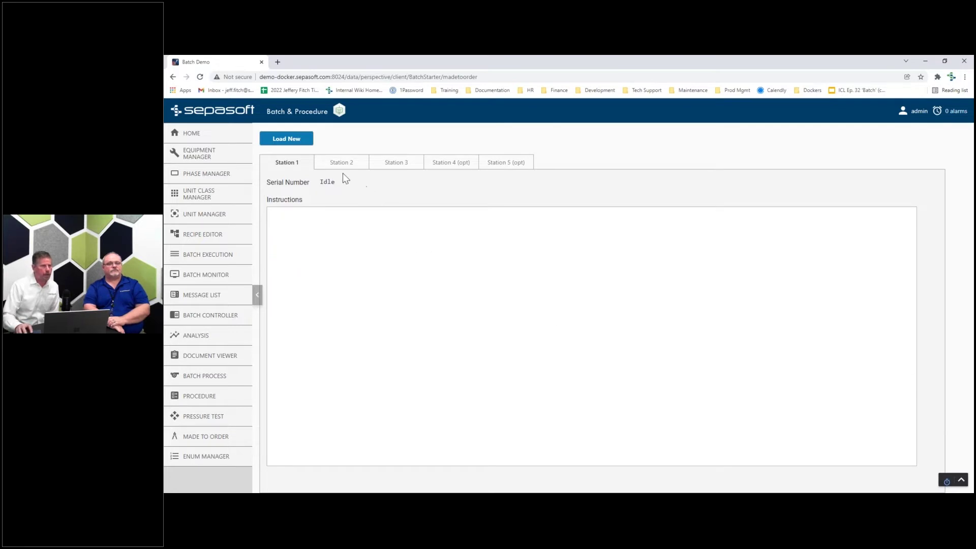
# - Complete Station 2's Assemble Axle and Station 3's Mount Axle checklist, then view Stations 4–5
pyautogui.click(340, 169)
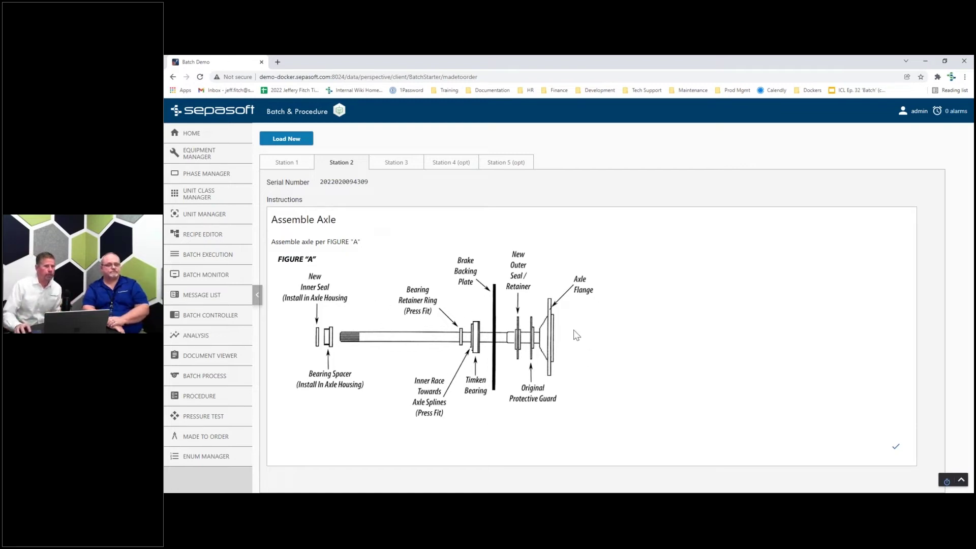
pyautogui.click(895, 446)
pyautogui.click(397, 163)
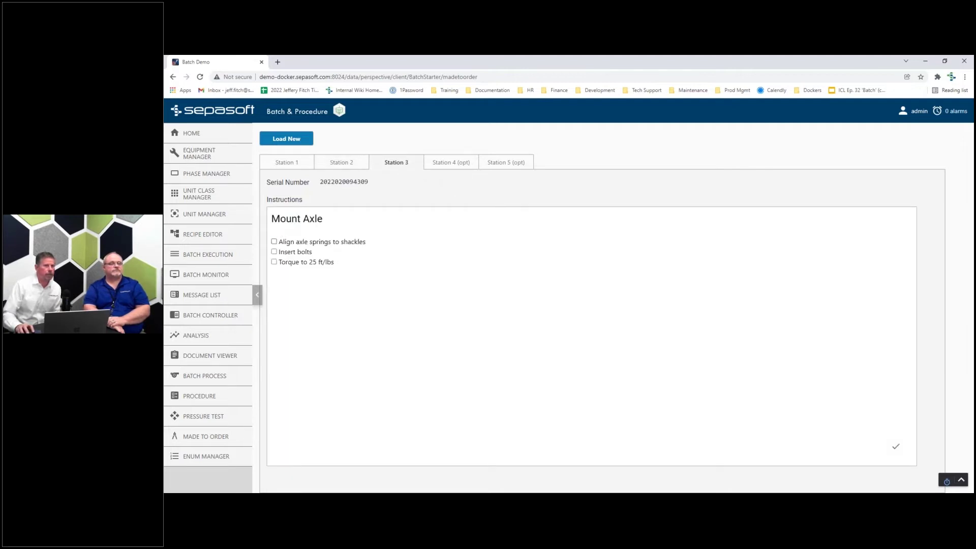
pyautogui.click(274, 241)
pyautogui.click(274, 251)
pyautogui.click(274, 262)
pyautogui.click(896, 447)
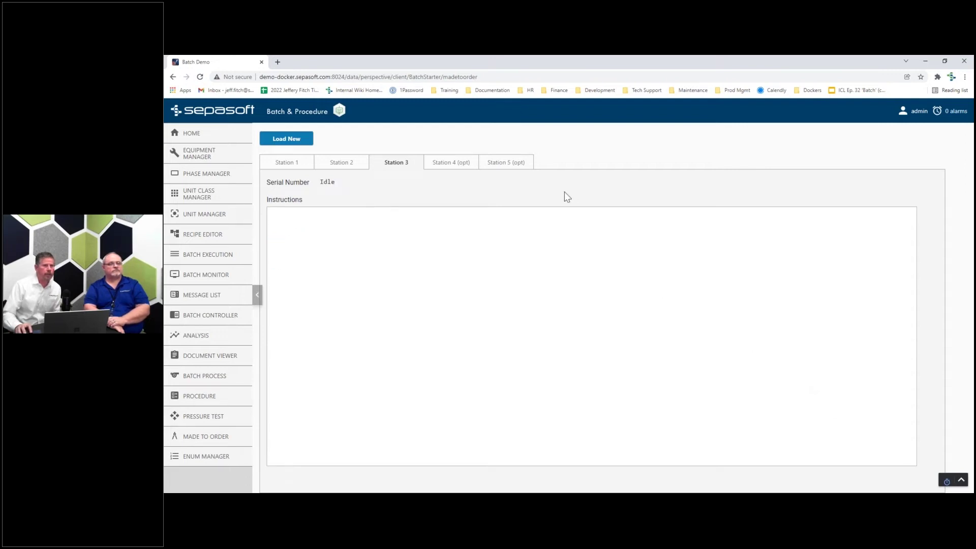
pyautogui.click(467, 164)
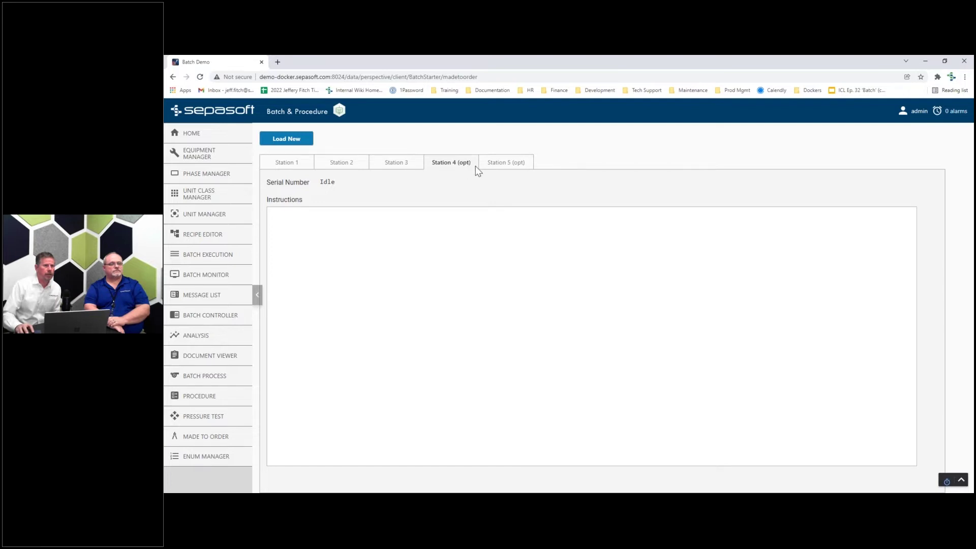
pyautogui.click(502, 165)
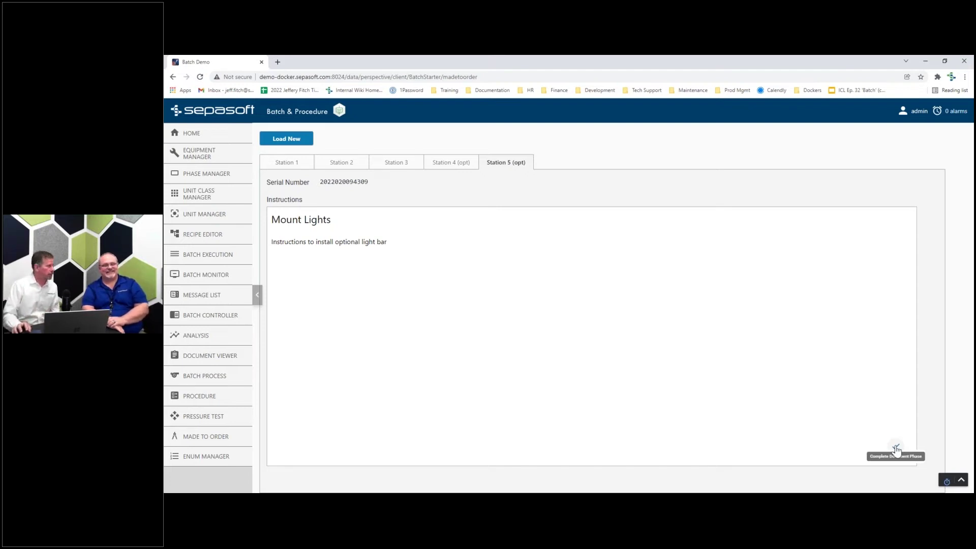
# - Mark Station 5's optional light-bar Mount Lights step complete
pyautogui.click(895, 449)
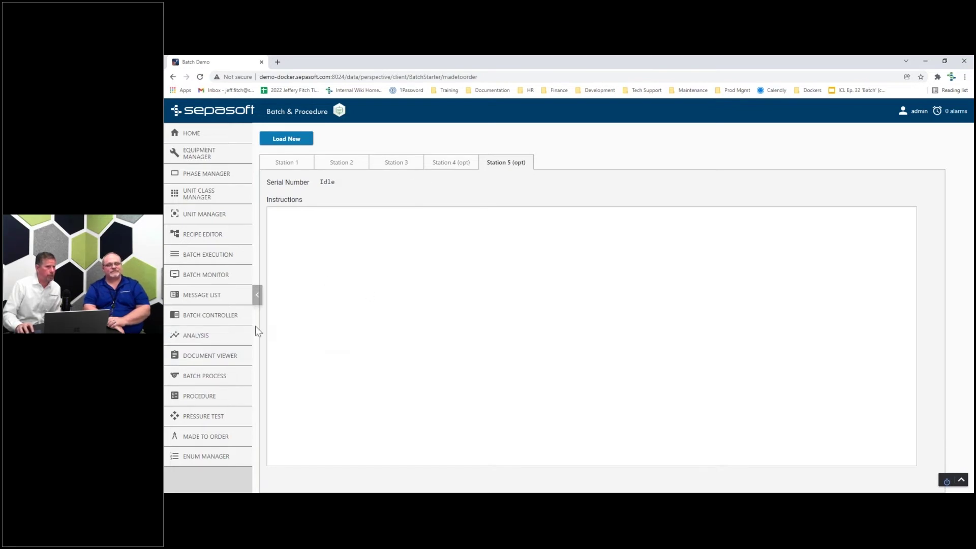
# - Load the saved Made To Order analysis setting on the Analysis page
pyautogui.click(203, 338)
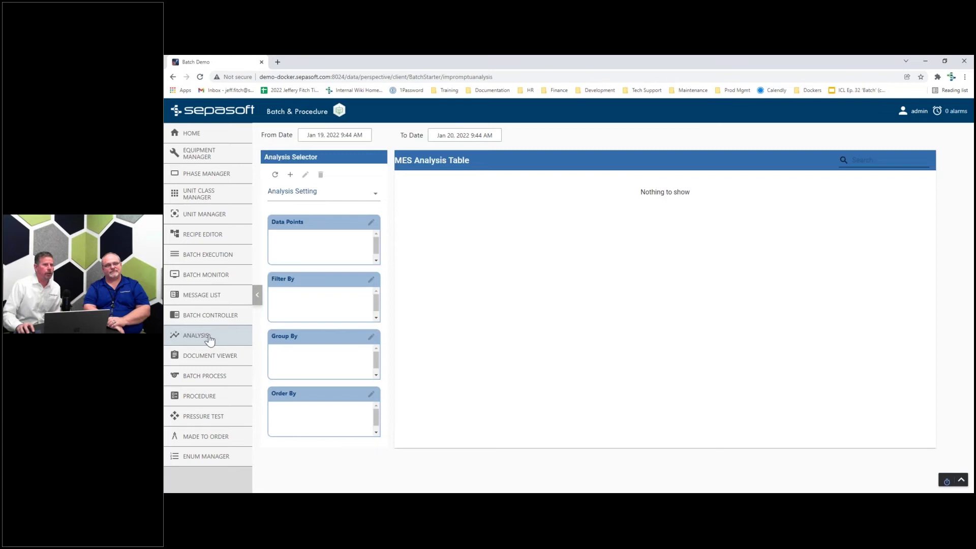
pyautogui.click(335, 195)
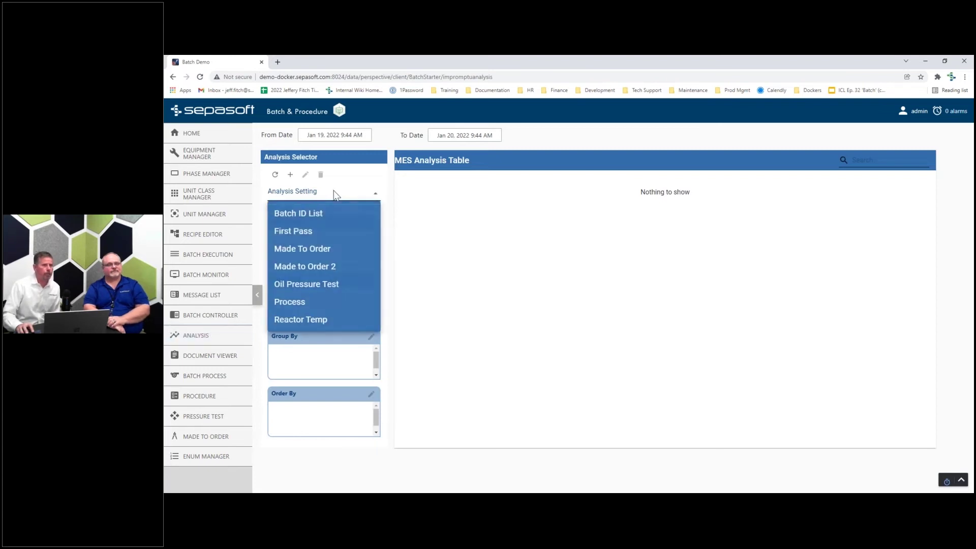
pyautogui.click(305, 250)
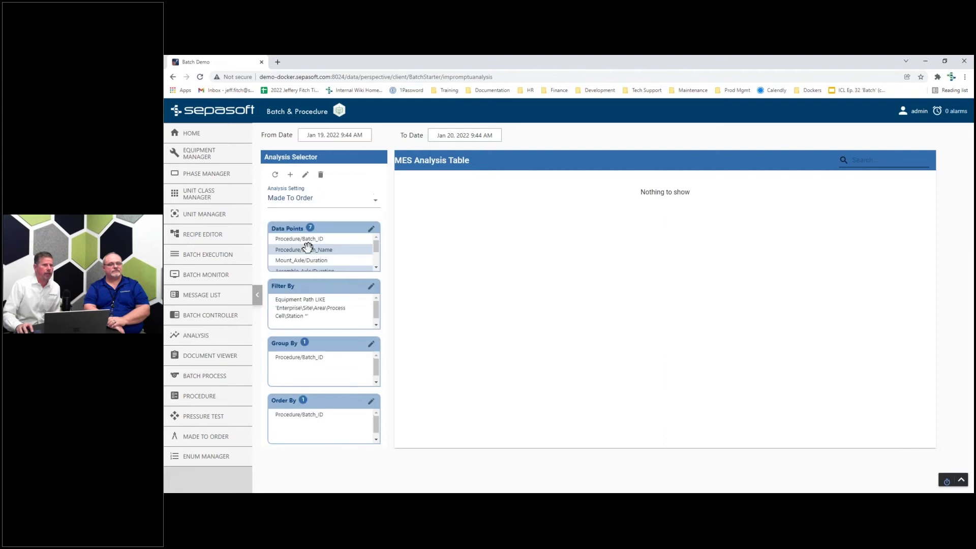
pyautogui.click(372, 229)
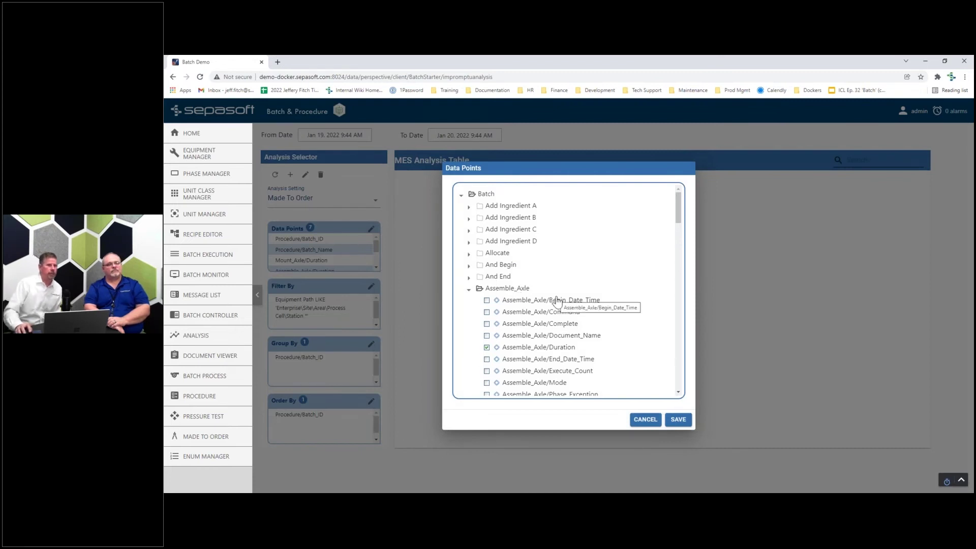
pyautogui.scroll(-1, 563, 299)
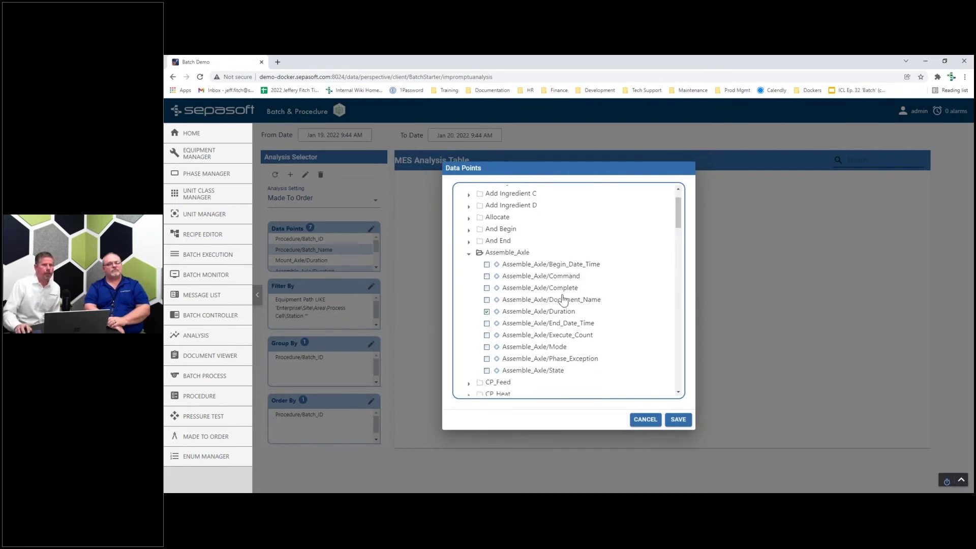
pyautogui.scroll(1, 554, 289)
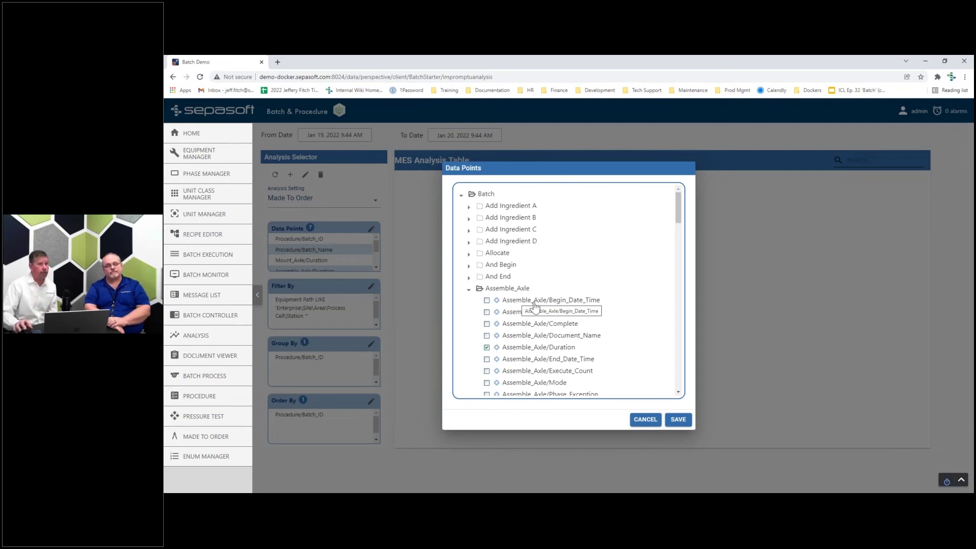
pyautogui.scroll(-3, 571, 341)
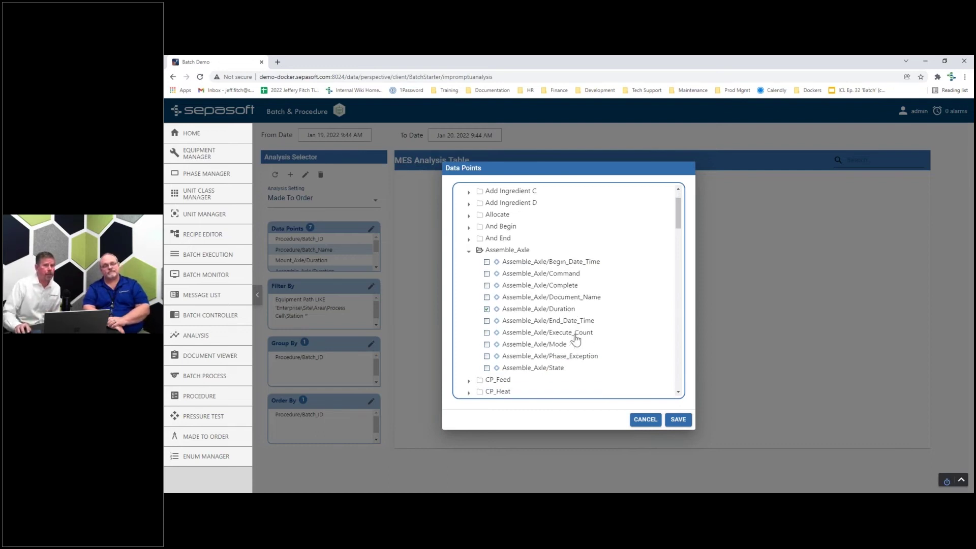
pyautogui.scroll(-6, 549, 289)
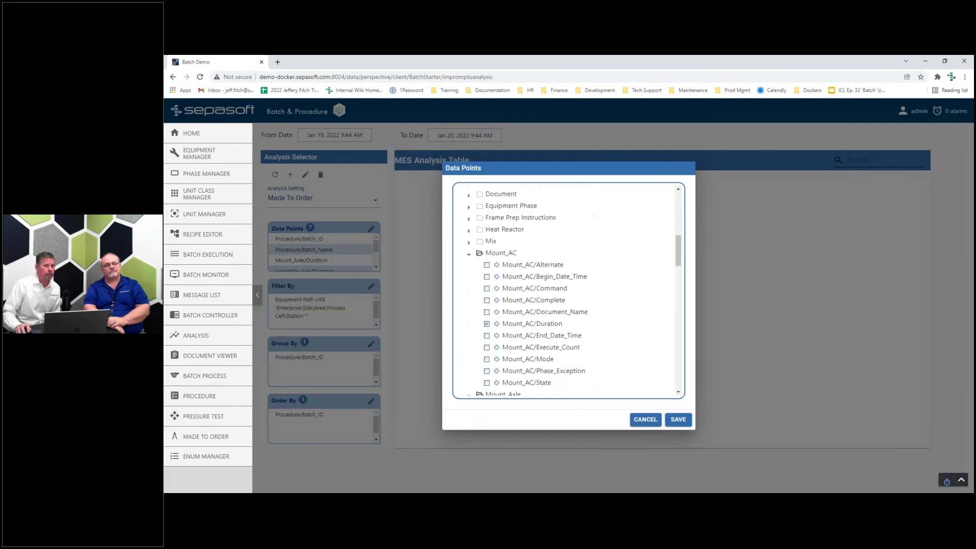
pyautogui.scroll(-2, 552, 318)
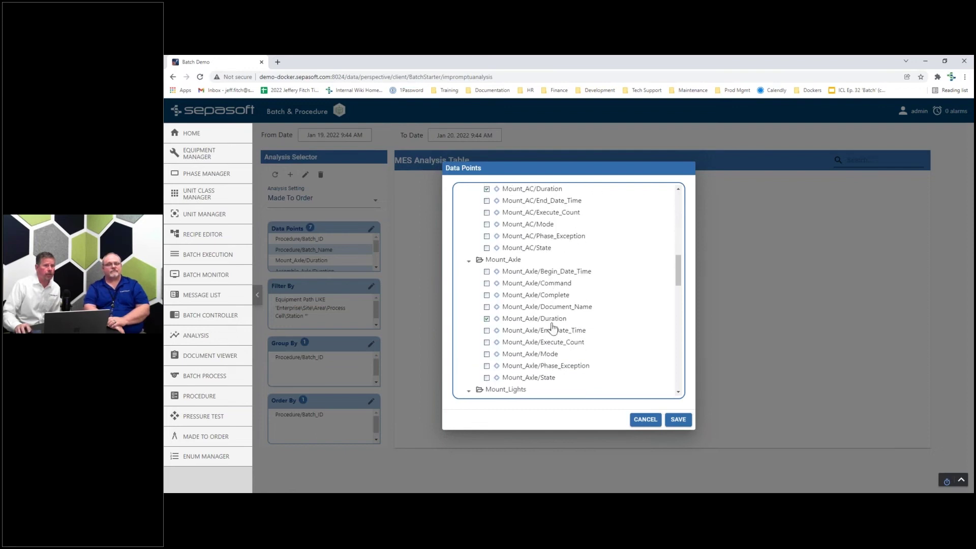
pyautogui.scroll(1, 523, 259)
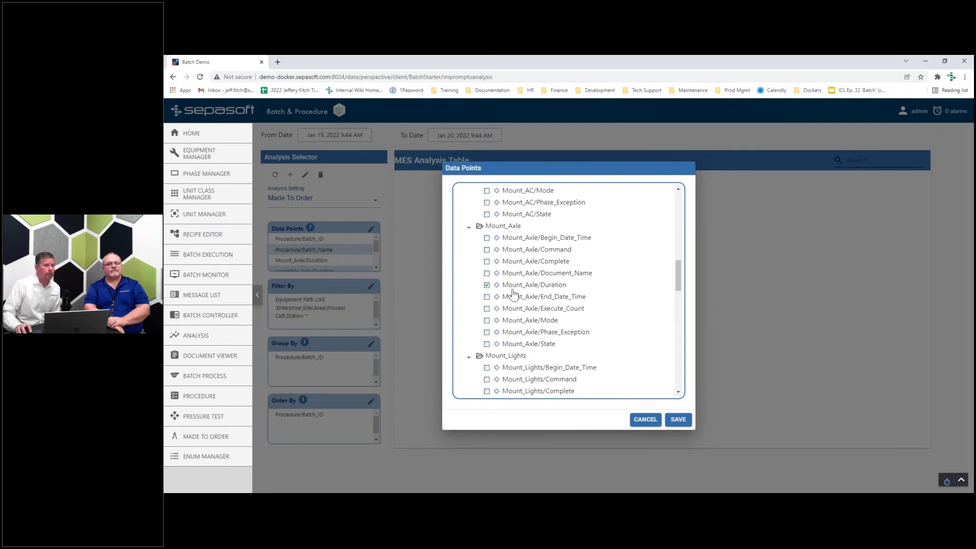
pyautogui.click(646, 420)
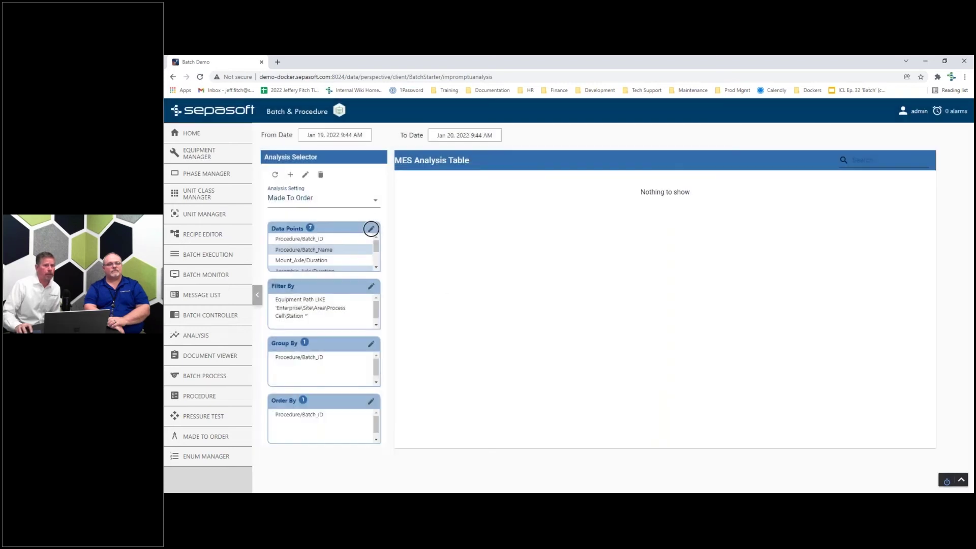
# - Refresh the analysis and widen the Mount_Axle, Procedure/Batch_Name and Weld_Frame duration columns
pyautogui.click(269, 176)
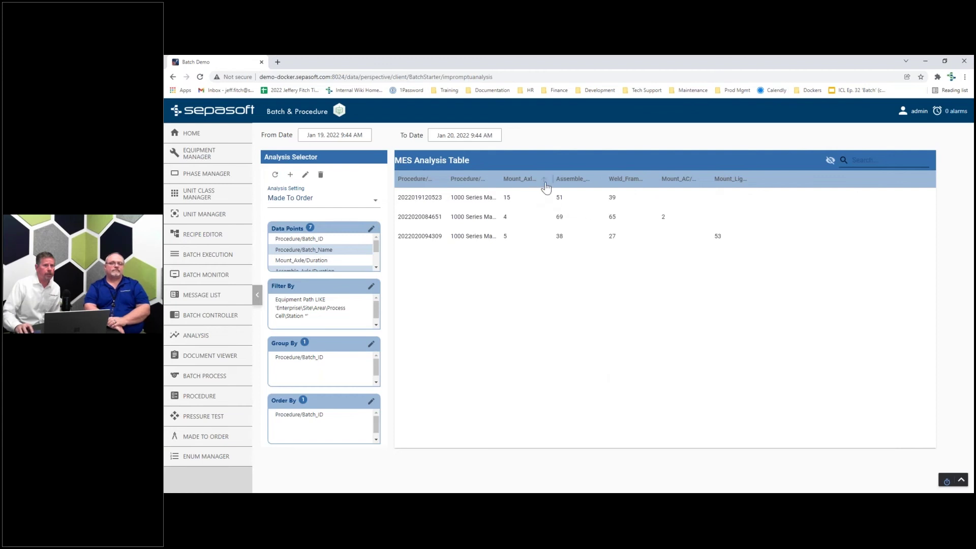
pyautogui.moveTo(553, 179)
pyautogui.mouseDown()
pyautogui.moveTo(599, 177)
pyautogui.moveTo(569, 182)
pyautogui.mouseUp()
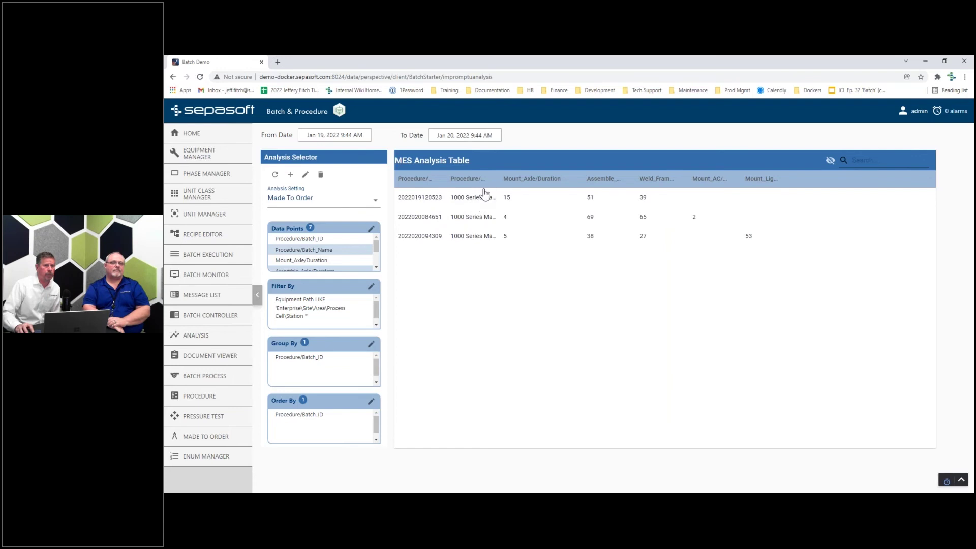
pyautogui.moveTo(499, 178)
pyautogui.mouseDown()
pyautogui.moveTo(531, 178)
pyautogui.moveTo(515, 179)
pyautogui.mouseUp()
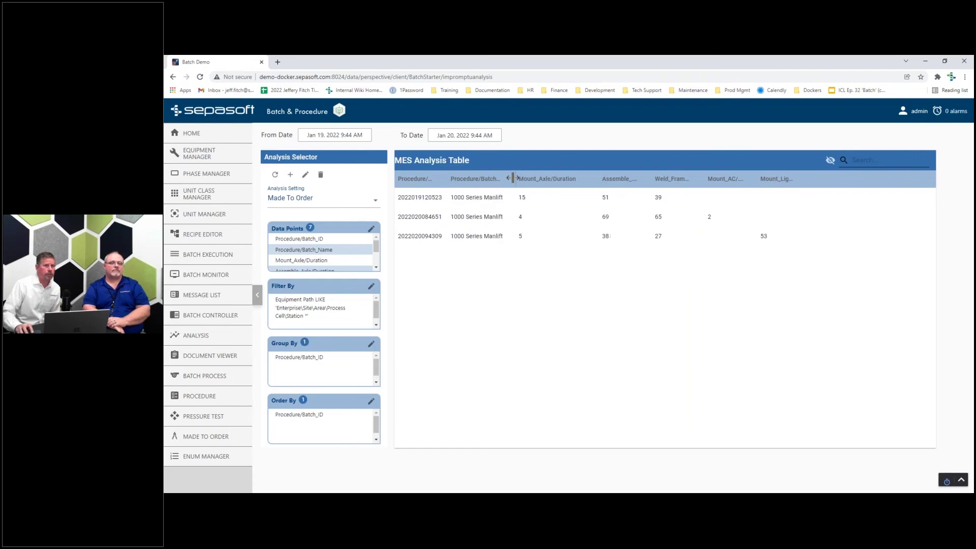
pyautogui.moveTo(704, 176); pyautogui.dragTo(726, 179)
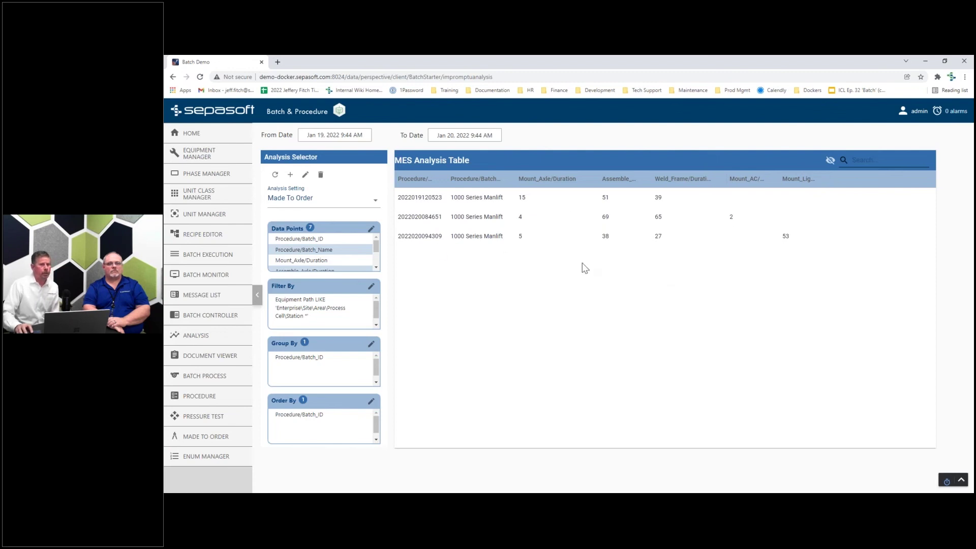